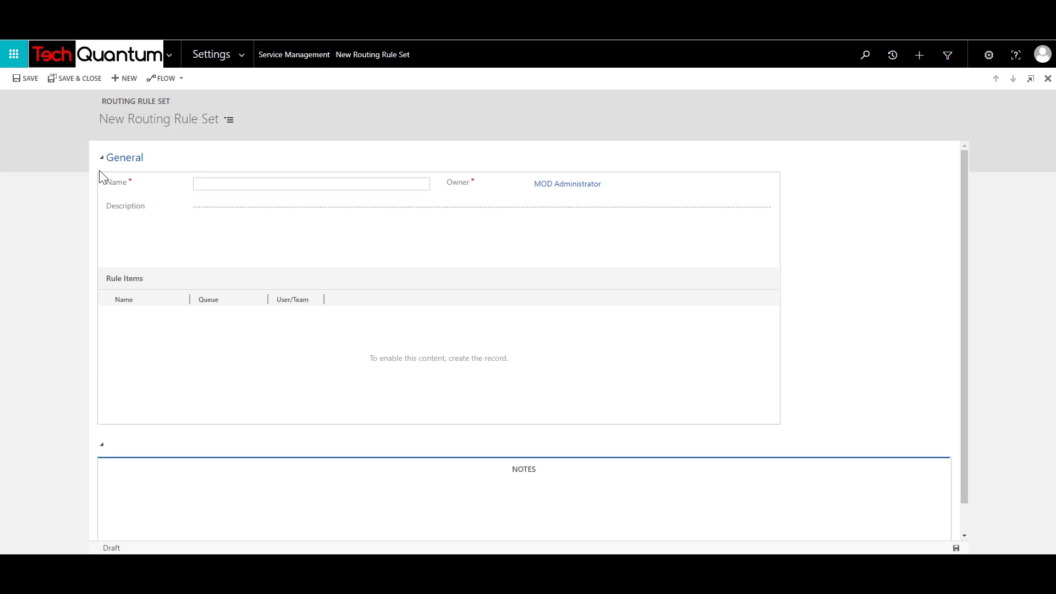
# Enter "Assign Cases With Priority To Specific Queue" as the new routing rule set's name and description, and save it
pyautogui.write('Assign Cases With Priority To Specific Queue')
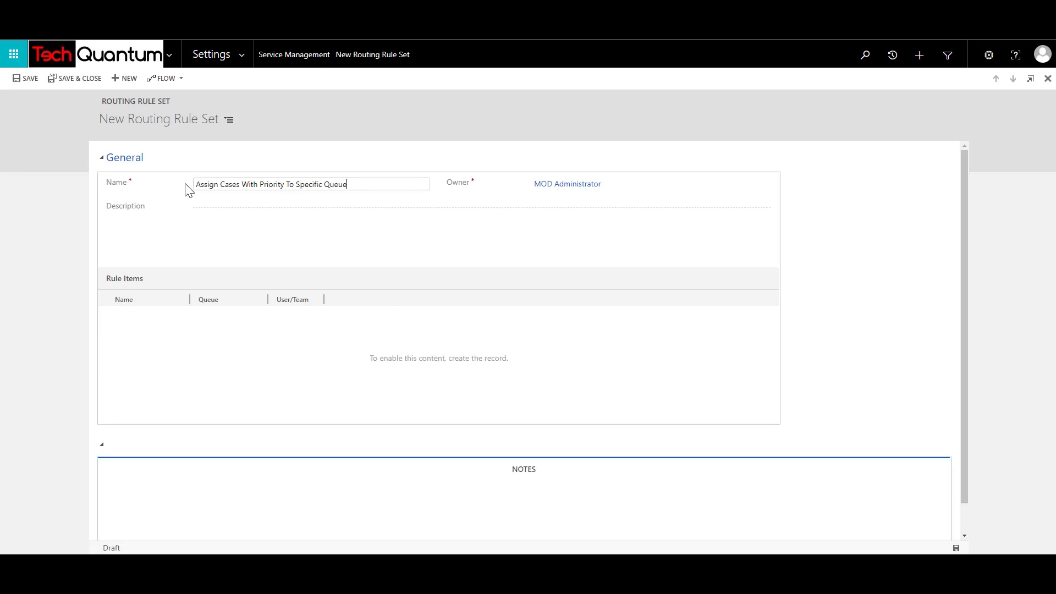
pyautogui.click(275, 208)
pyautogui.write('Assign Cases With Priority To Specific Queue')
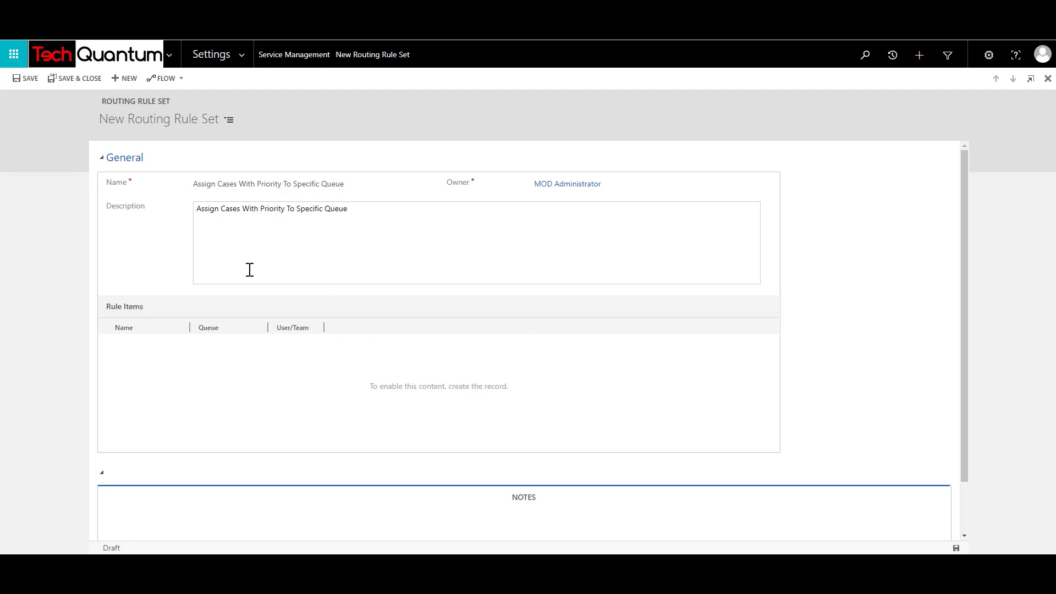
pyautogui.click(31, 77)
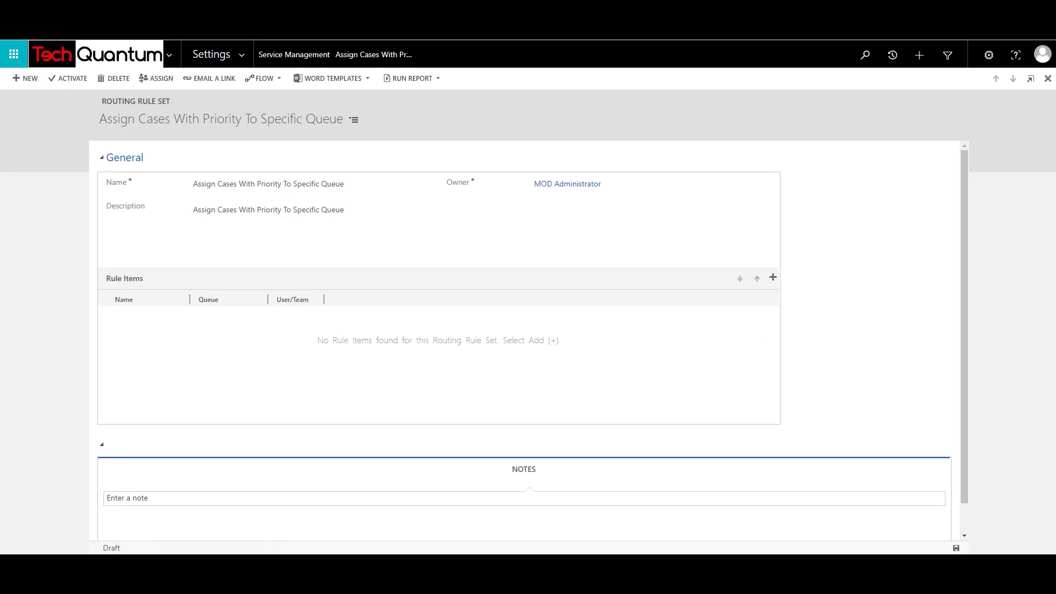
# Reopen the saved routing rule set and add a rule item with the name and description "High Priority Cases - High Priority Queue"
pyautogui.click(84, 61)
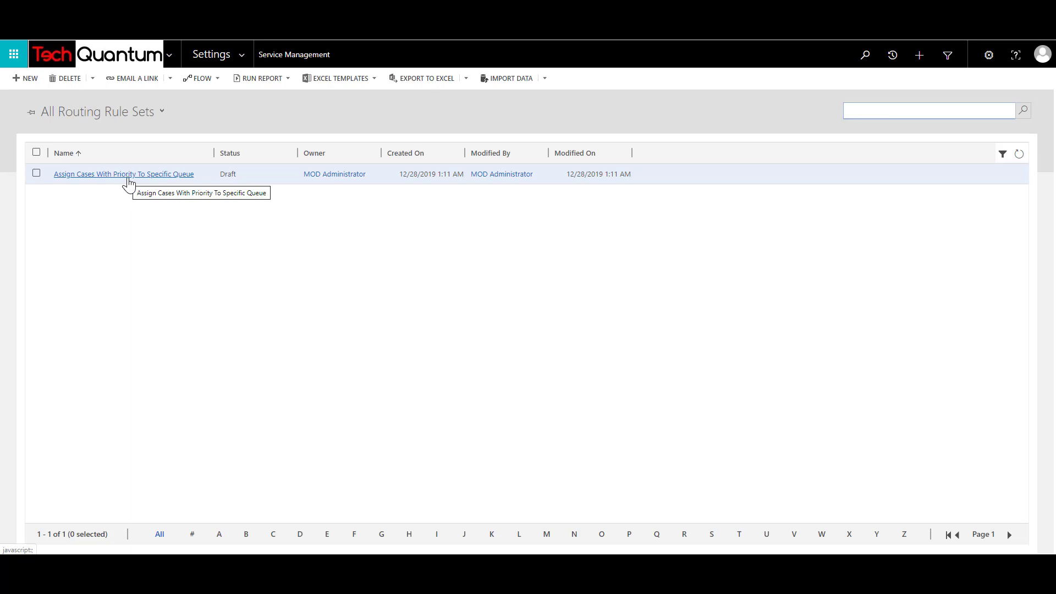
pyautogui.click(127, 175)
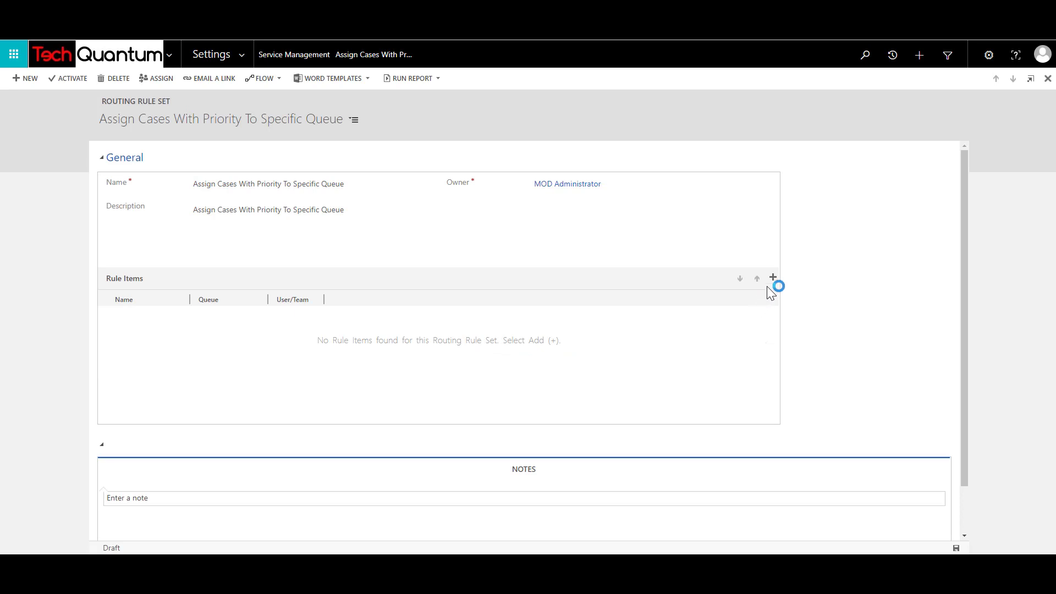
pyautogui.click(772, 278)
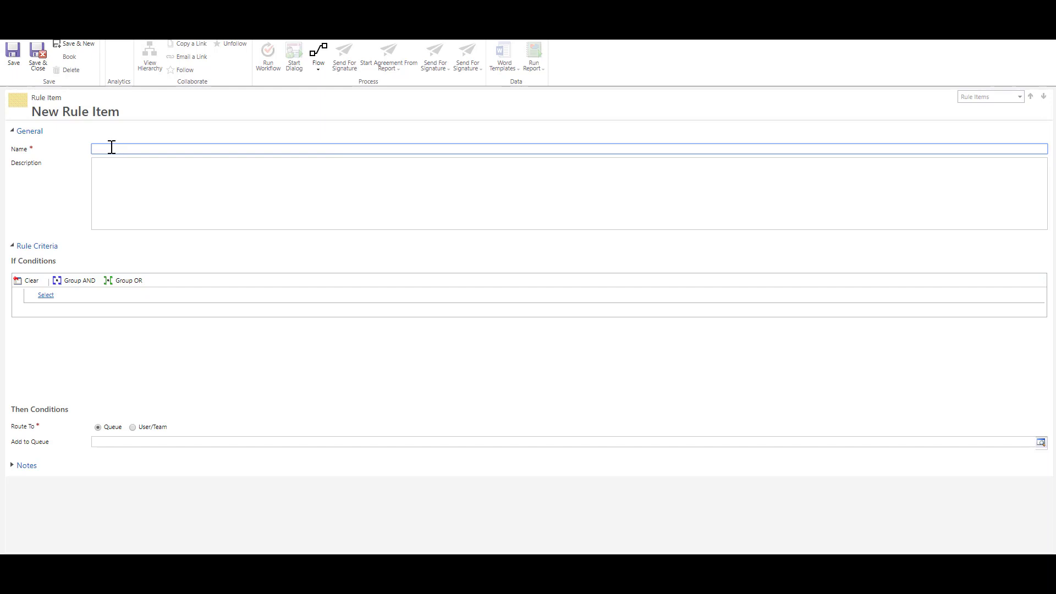
pyautogui.write('High Priority Cases - High Priority Queue')
pyautogui.click(130, 168)
pyautogui.write('High Priority Cases - High Priority Queue')
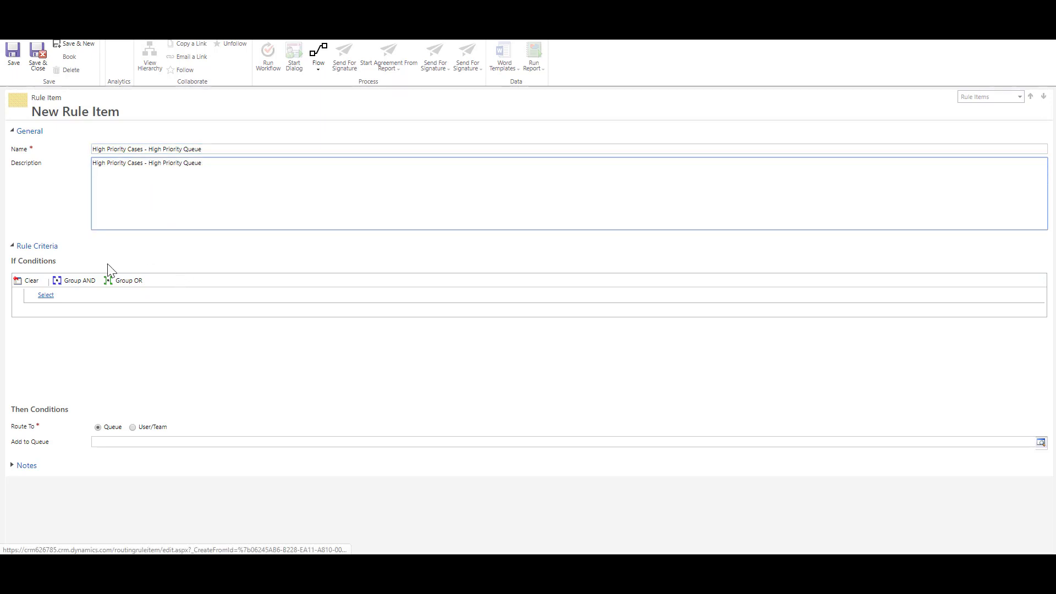
# Add an If condition to the rule item: Case, Priority, Equals, High
pyautogui.click(44, 295)
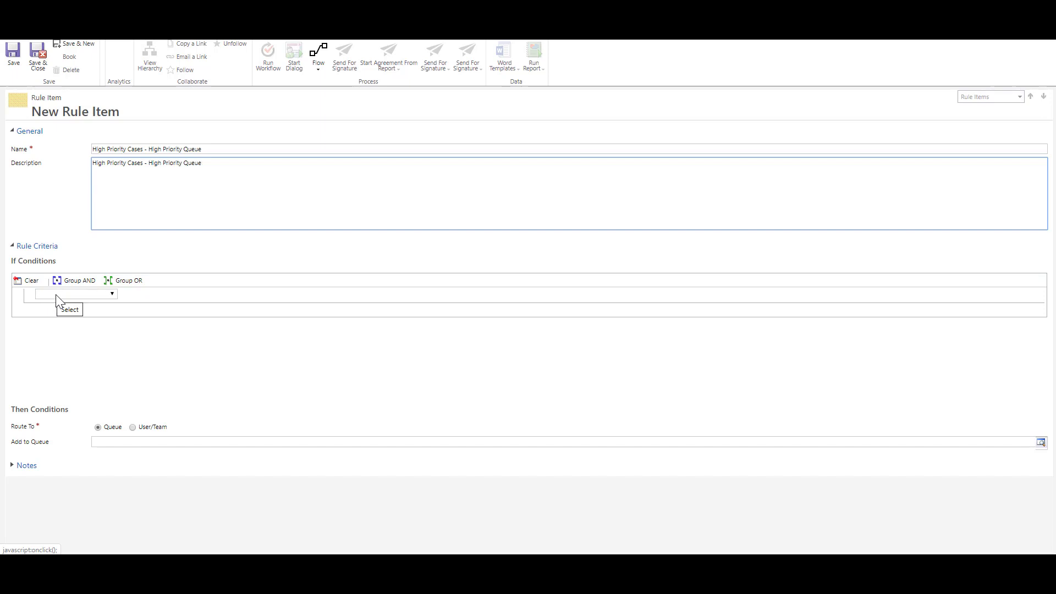
pyautogui.click(57, 295)
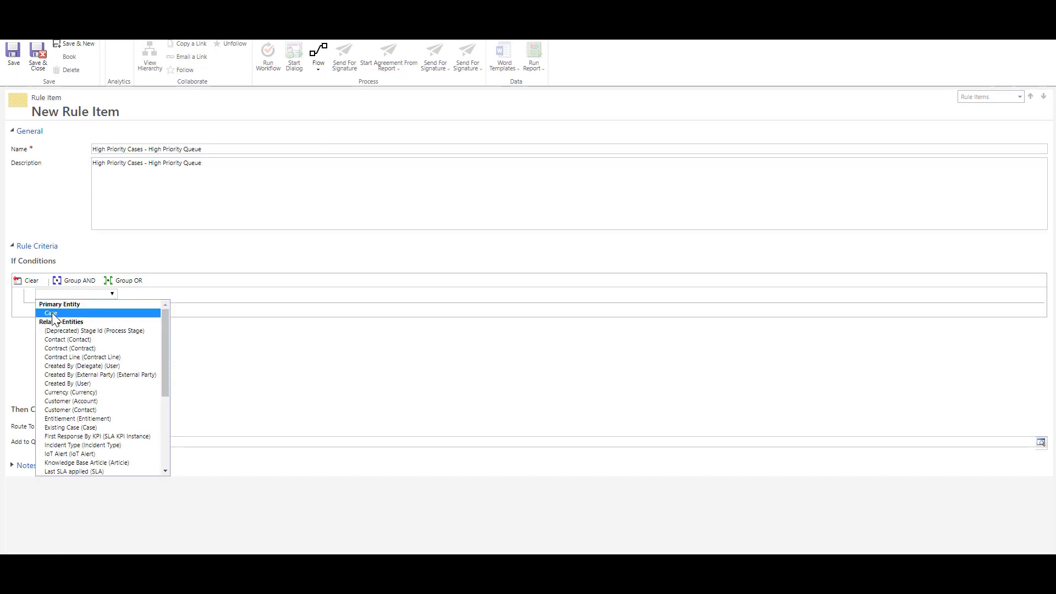
pyautogui.click(51, 313)
pyautogui.click(130, 295)
pyautogui.click(150, 294)
pyautogui.click(137, 330)
pyautogui.click(211, 296)
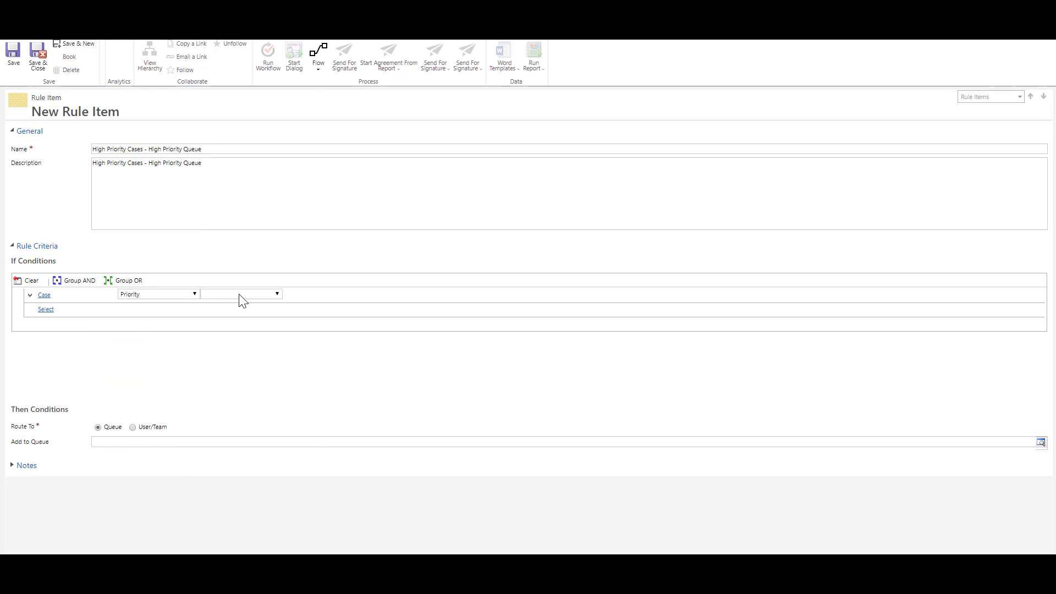
pyautogui.click(241, 294)
pyautogui.click(238, 305)
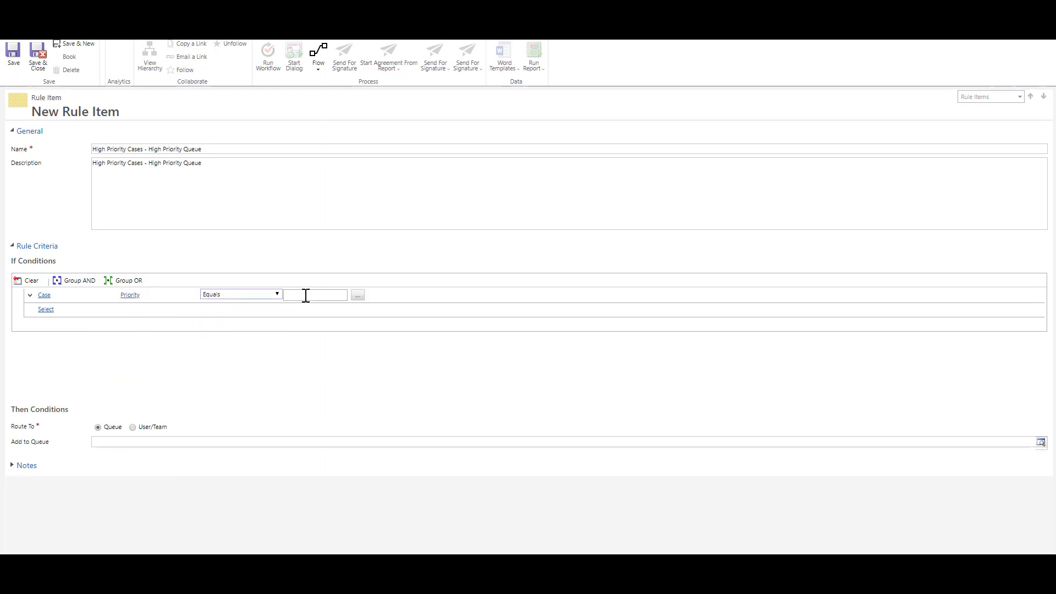
pyautogui.click(358, 297)
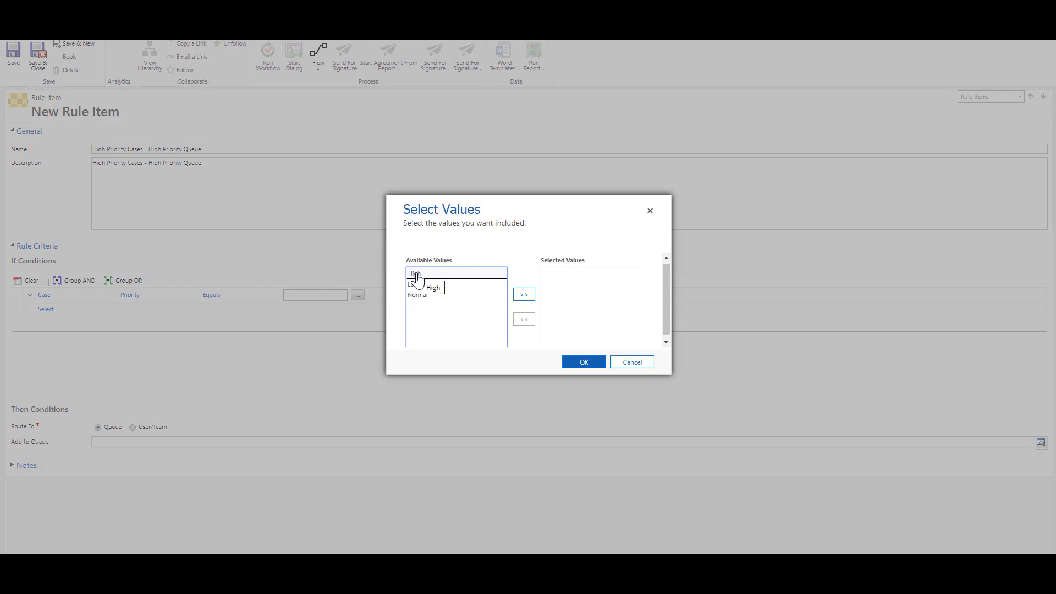
pyautogui.click(524, 294)
pyautogui.click(584, 362)
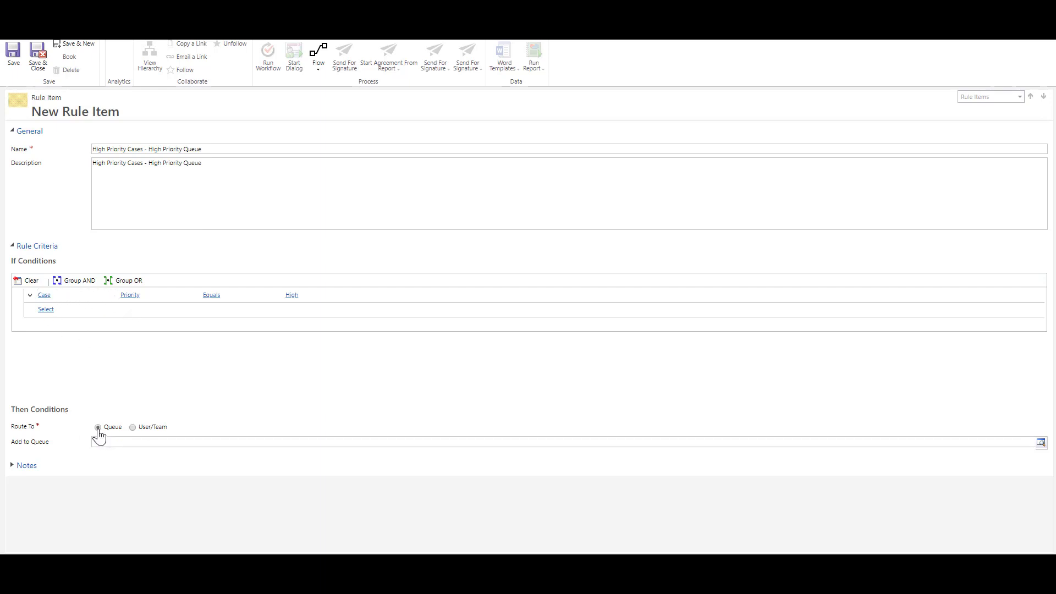
# Set the rule item to route to a queue and open a new queue record from the Add to Queue lookup
pyautogui.click(132, 427)
pyautogui.click(98, 429)
pyautogui.click(1040, 444)
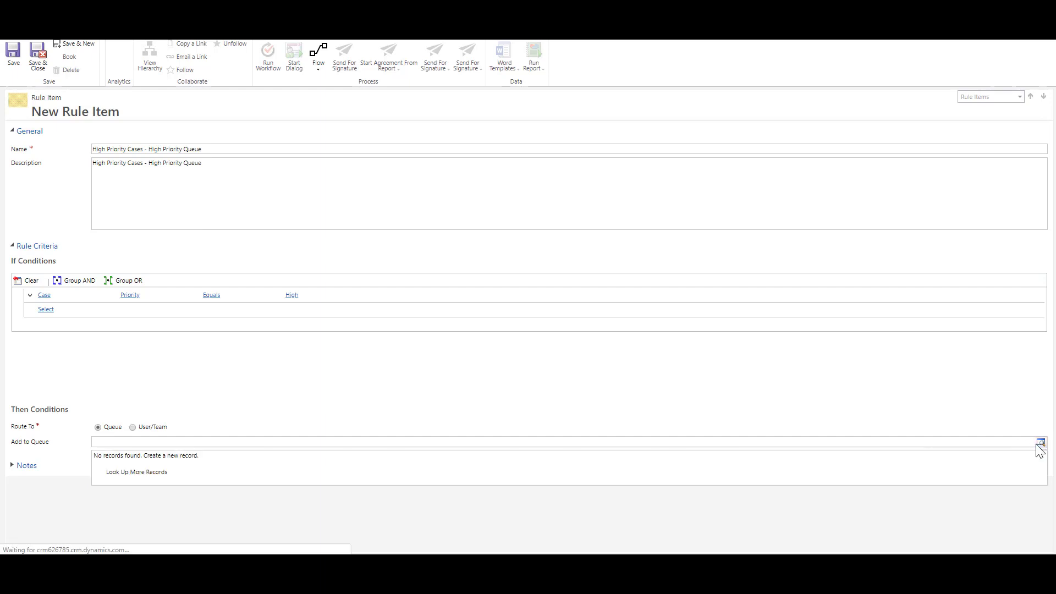
pyautogui.click(144, 473)
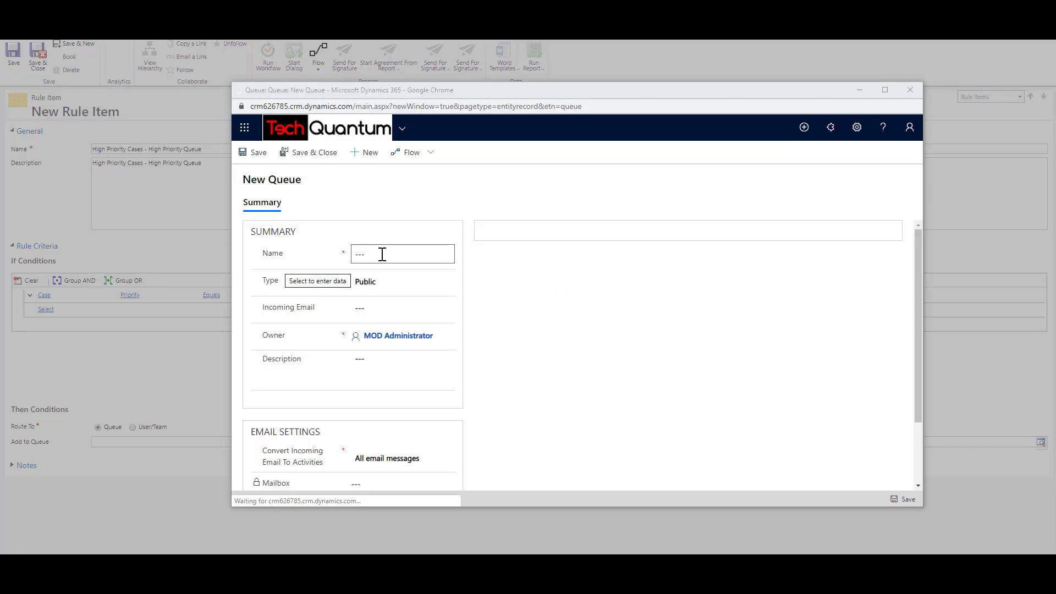
# Name and describe the new queue as "High Priority Queue", keep its type Public, and save and close it
pyautogui.click(381, 254)
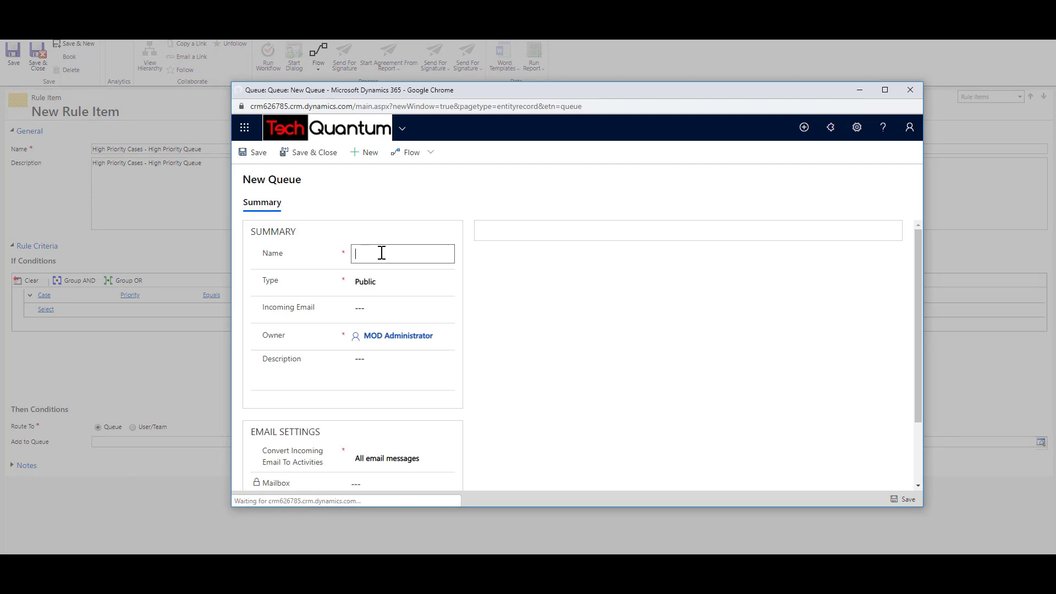
pyautogui.write('High Priority Queue')
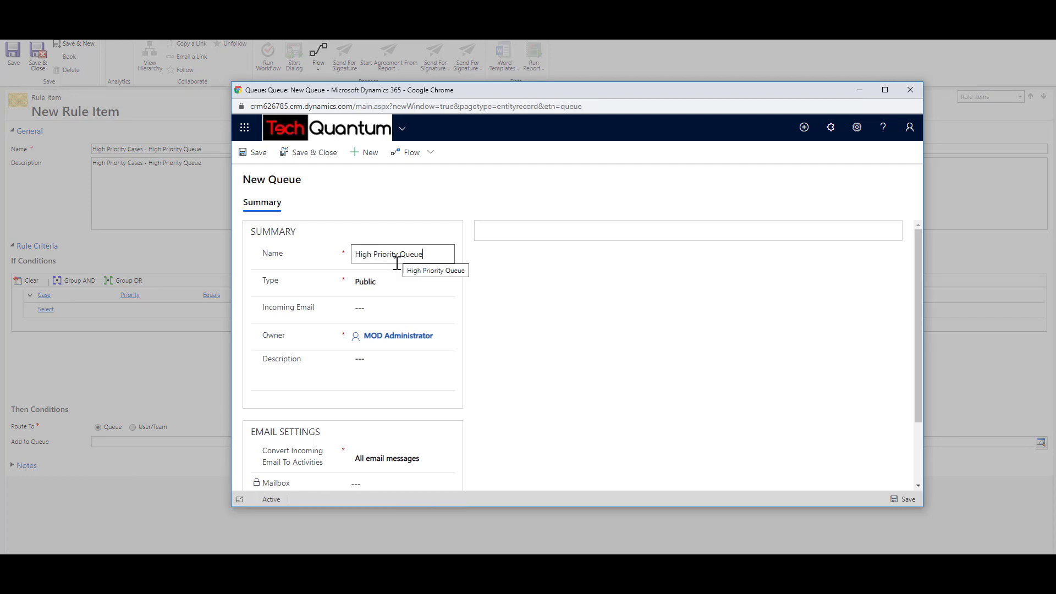
pyautogui.click(376, 289)
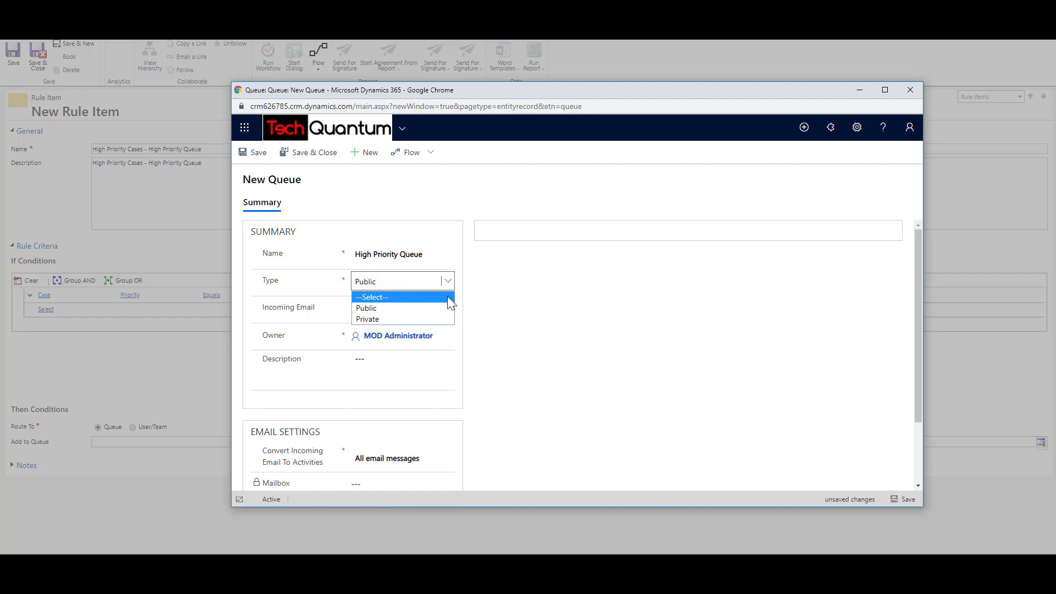
pyautogui.click(495, 292)
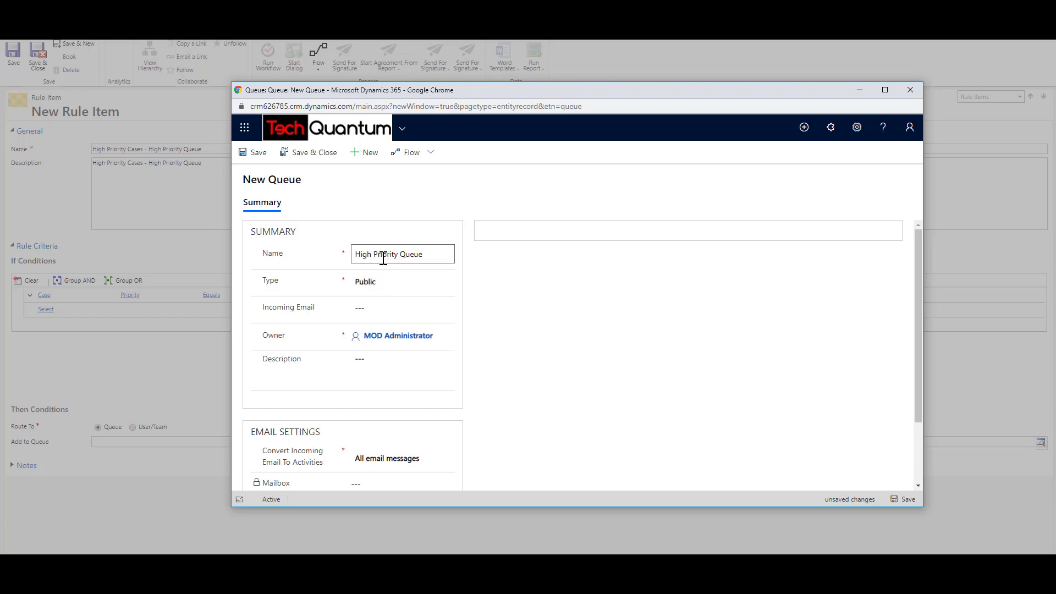
pyautogui.click(363, 361)
pyautogui.write('High Priority Queue')
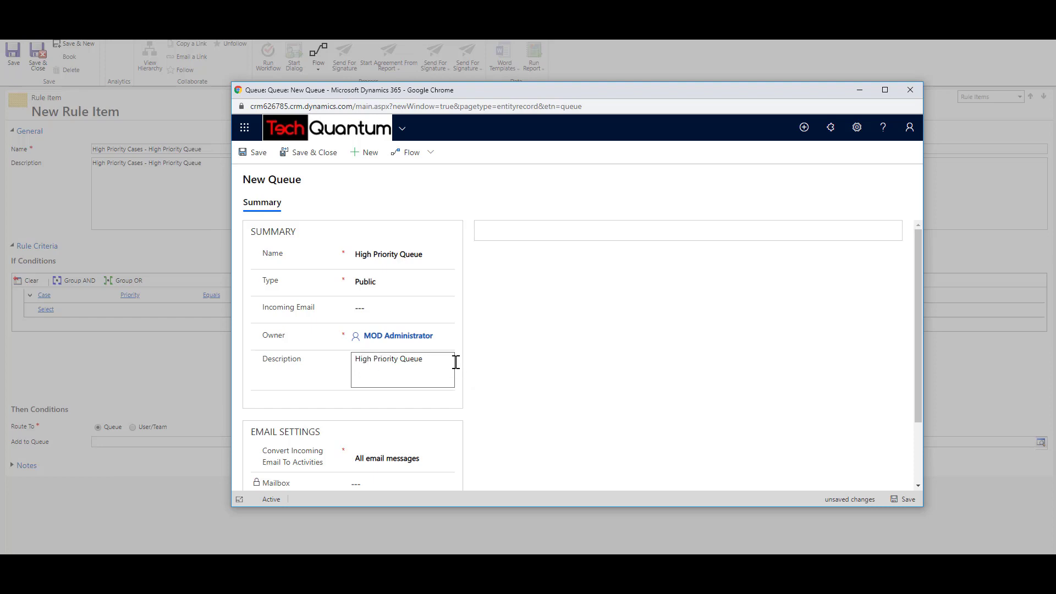
pyautogui.scroll(-1, 456, 365)
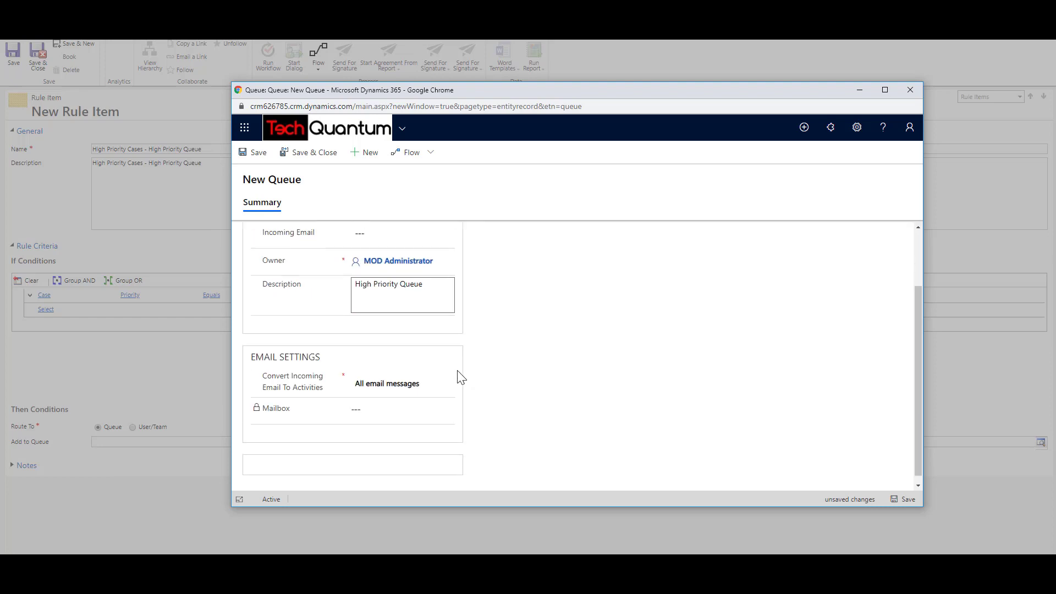
pyautogui.scroll(1, 456, 368)
pyautogui.click(318, 154)
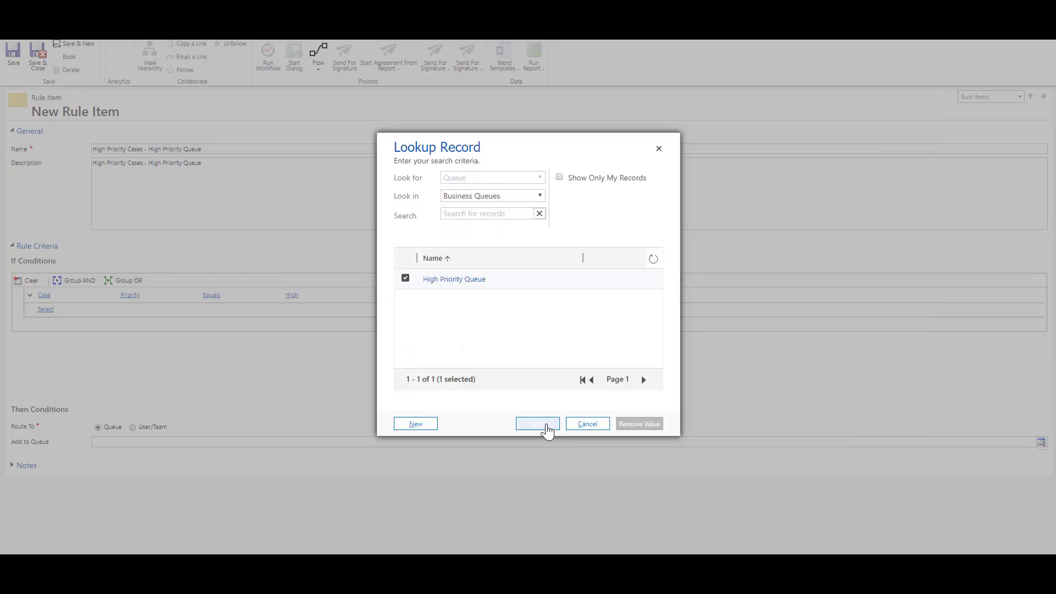
# Assign High Priority Queue as the rule item's target queue, and save and close the rule item
pyautogui.click(547, 431)
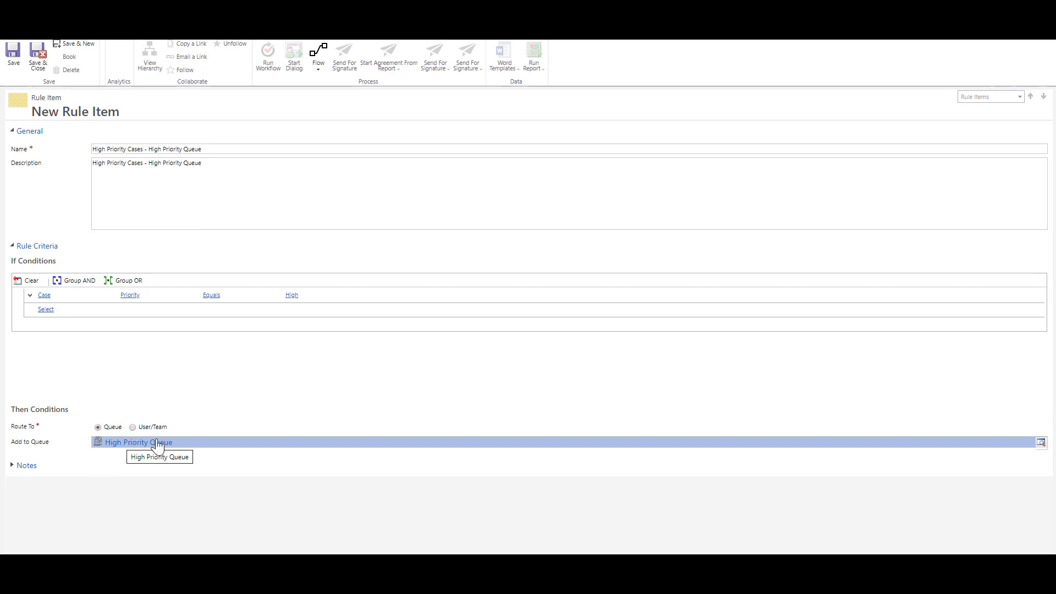
pyautogui.click(38, 54)
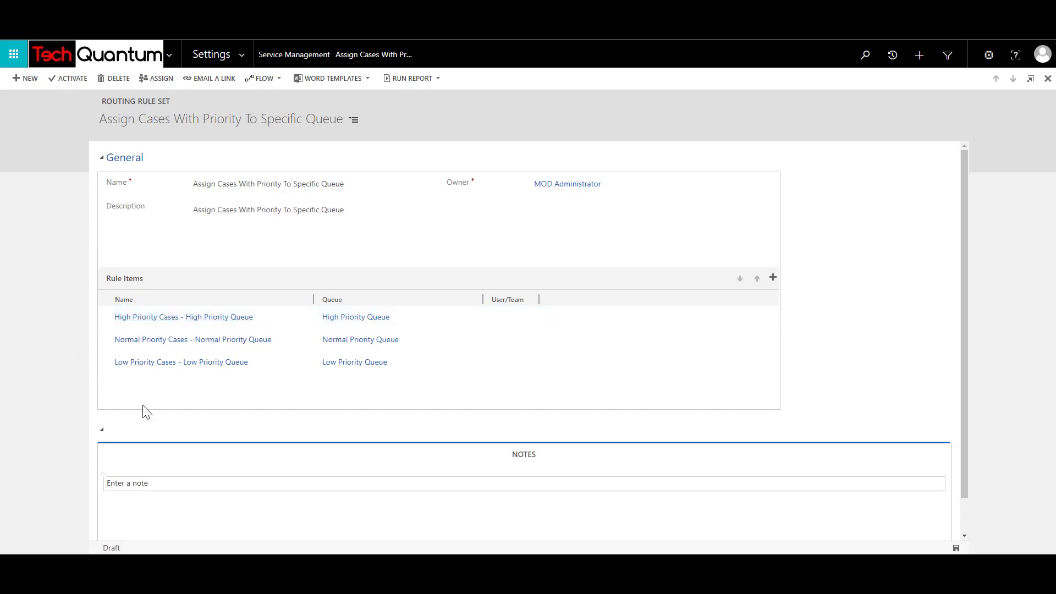
# Activate the "Assign Cases With Priority To Specific Queue" routing rule set
pyautogui.click(72, 79)
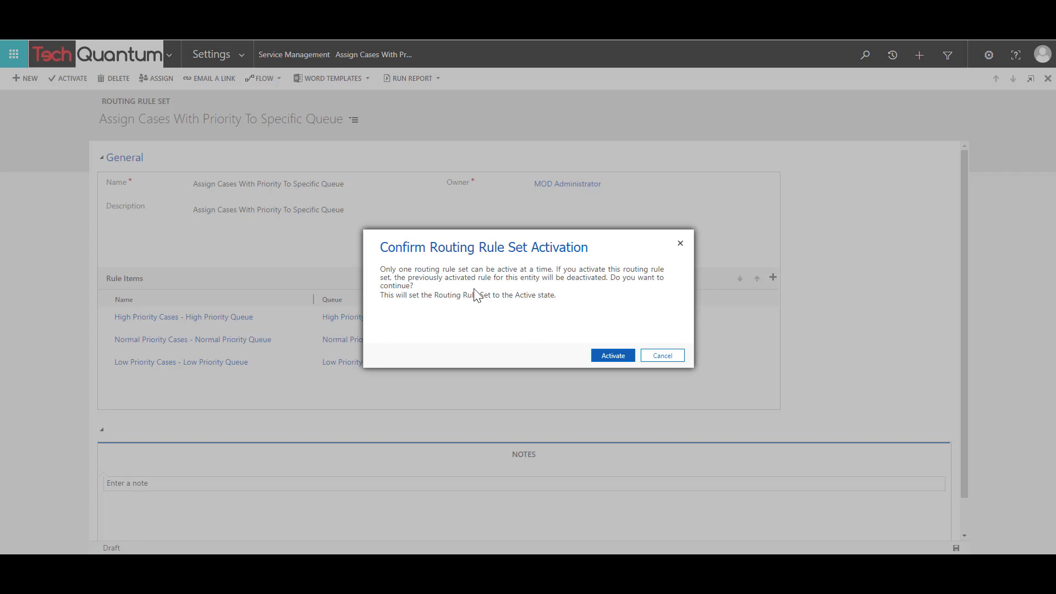
pyautogui.click(610, 356)
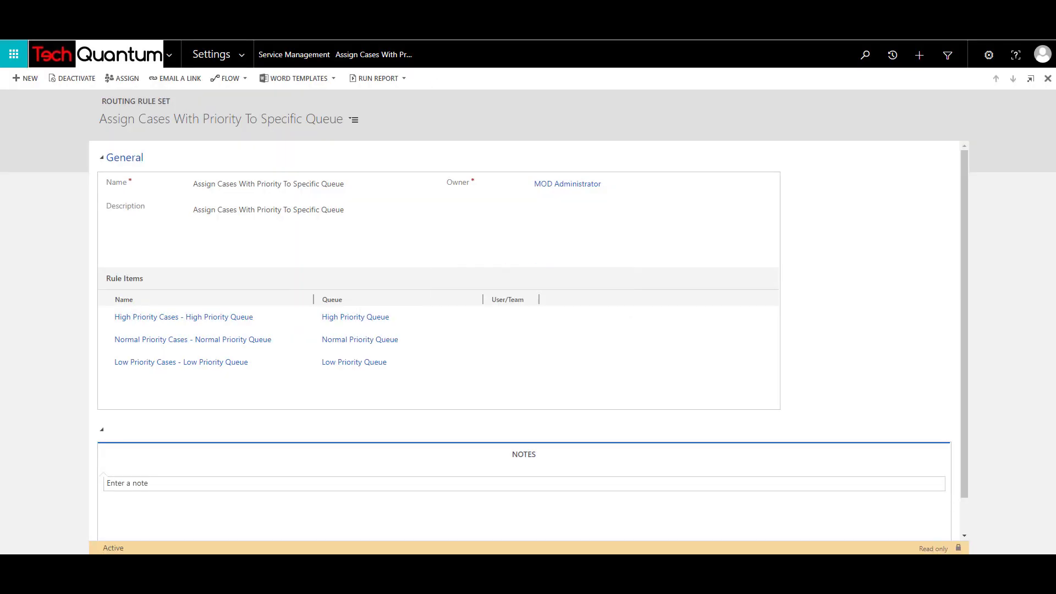
# Switch to Customer Service Hub and view the queue items I am working on in High Priority Queue
pyautogui.hotkey('alt', 'Left')
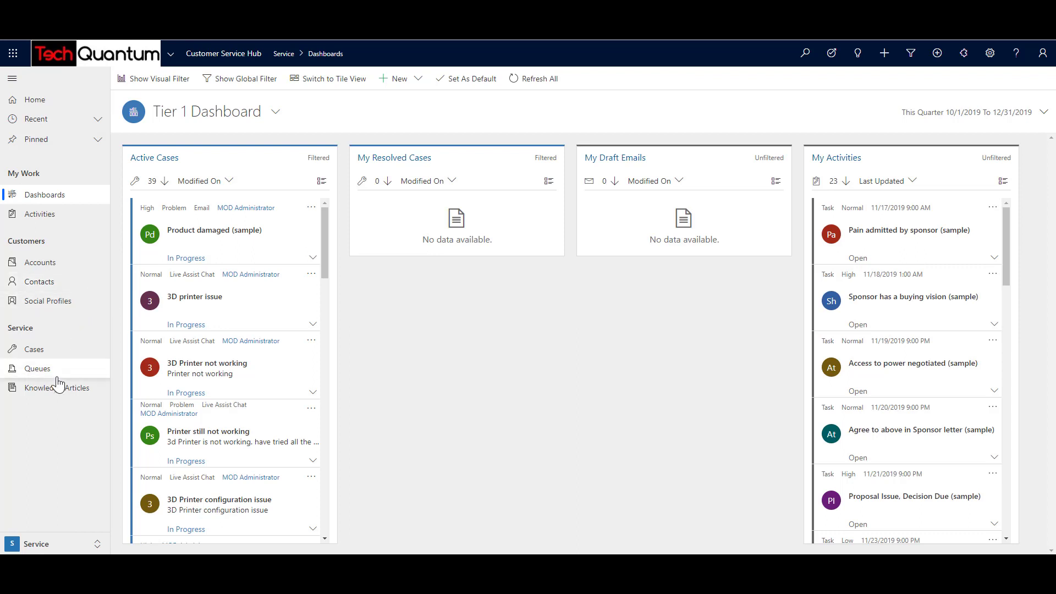
pyautogui.click(42, 369)
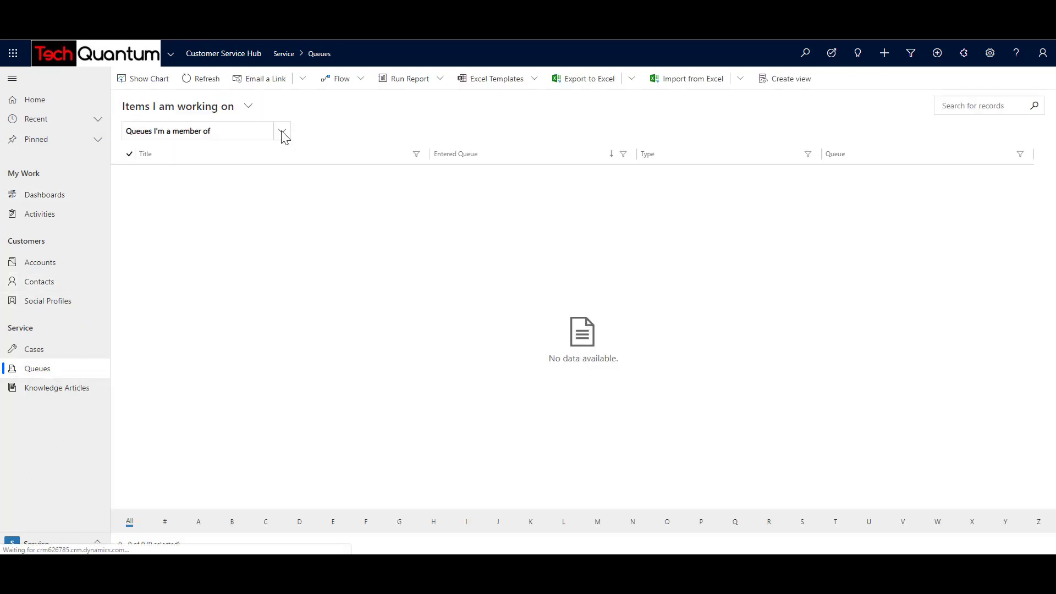
pyautogui.click(282, 132)
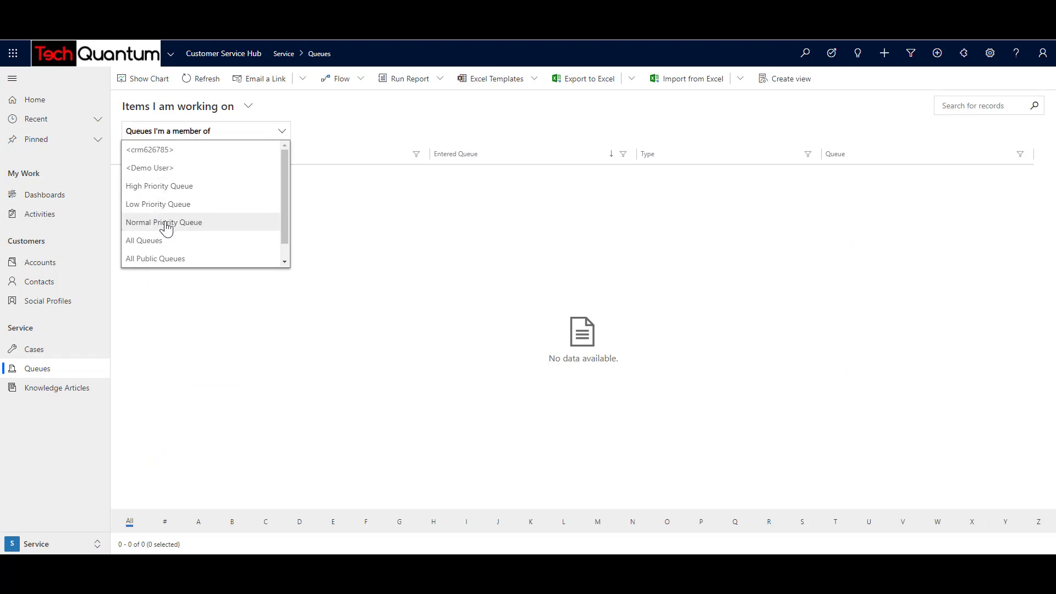
pyautogui.click(168, 187)
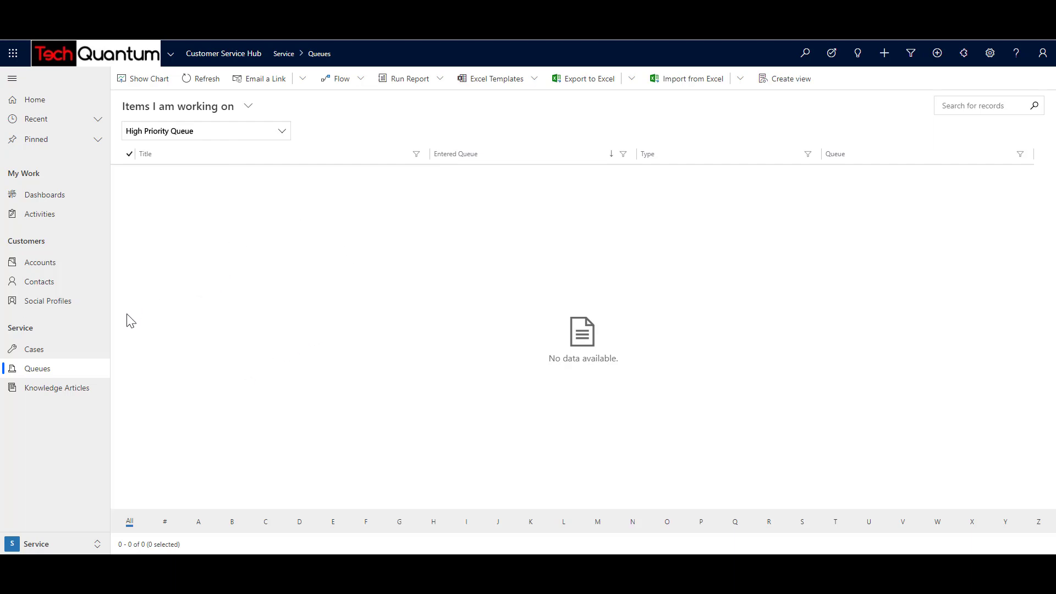
# Apply the routing rule to the cases "3D printer panel broken second time", "Average order shipment time" and "Defective item delivered (sample)"
pyautogui.click(36, 354)
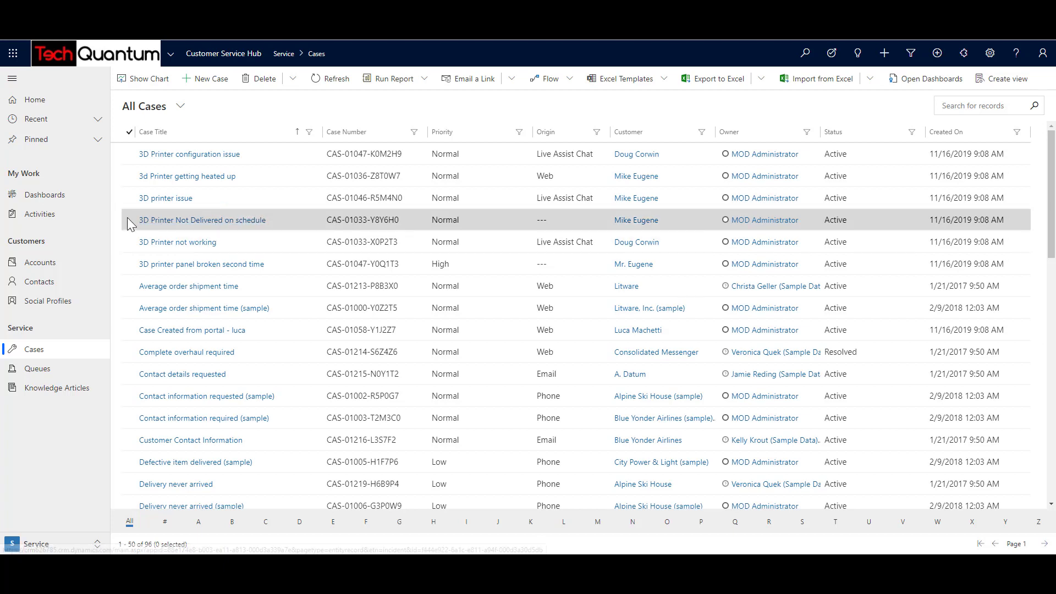
pyautogui.click(128, 265)
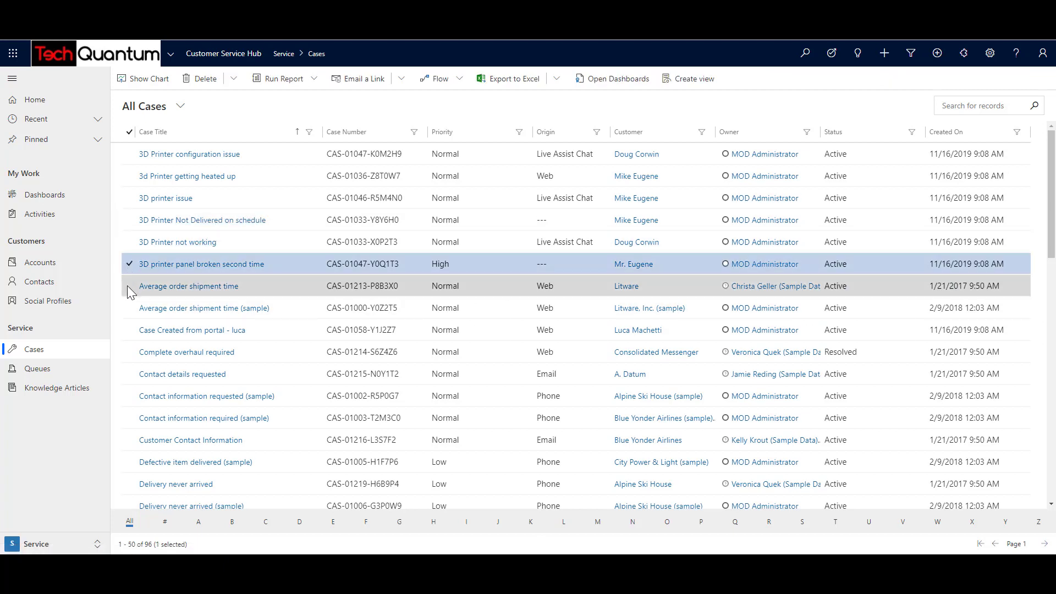
pyautogui.click(130, 286)
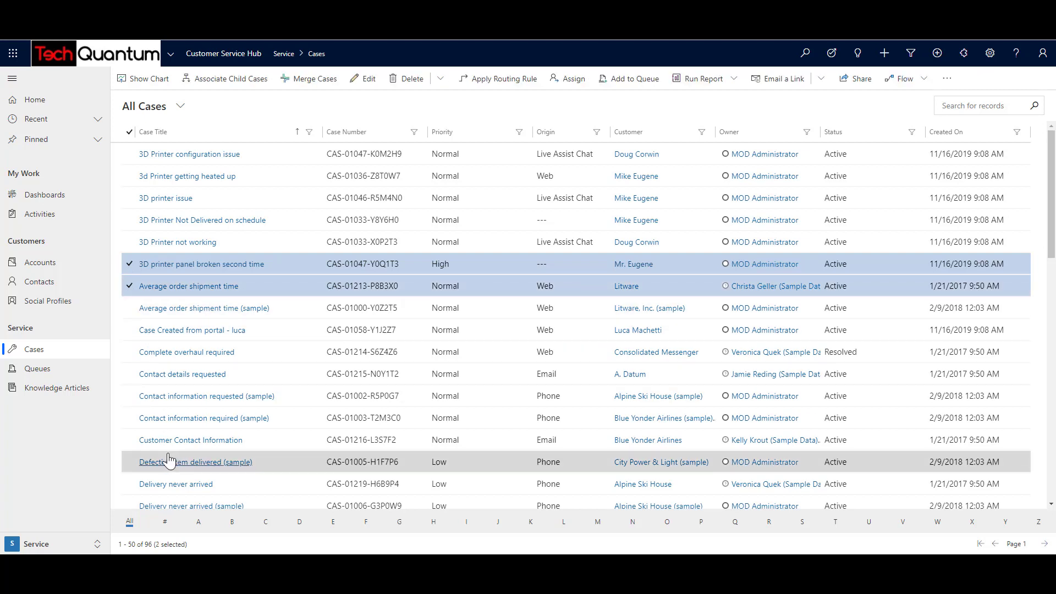
pyautogui.click(130, 462)
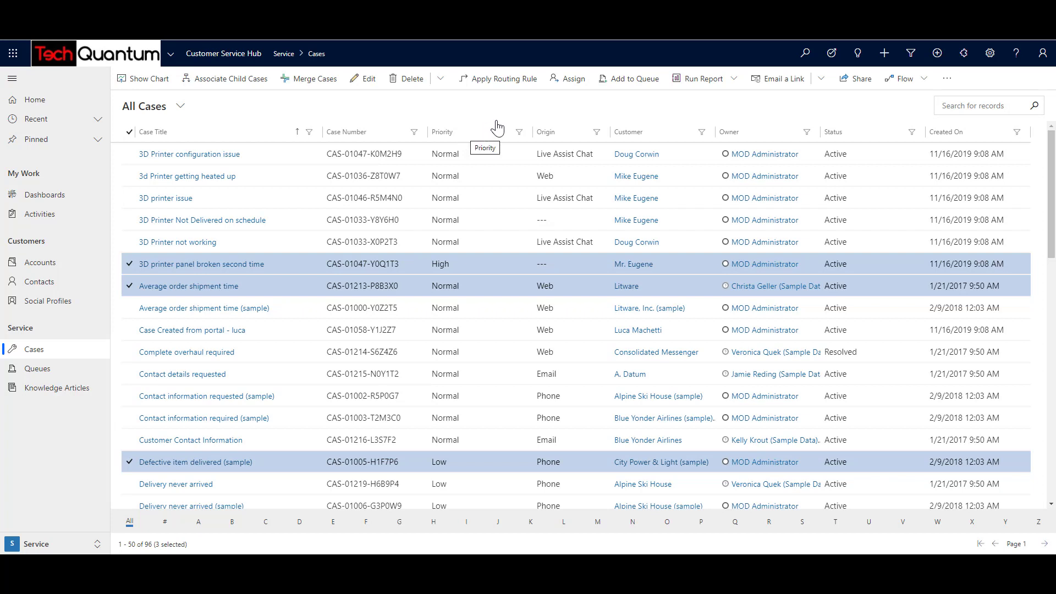
pyautogui.click(495, 81)
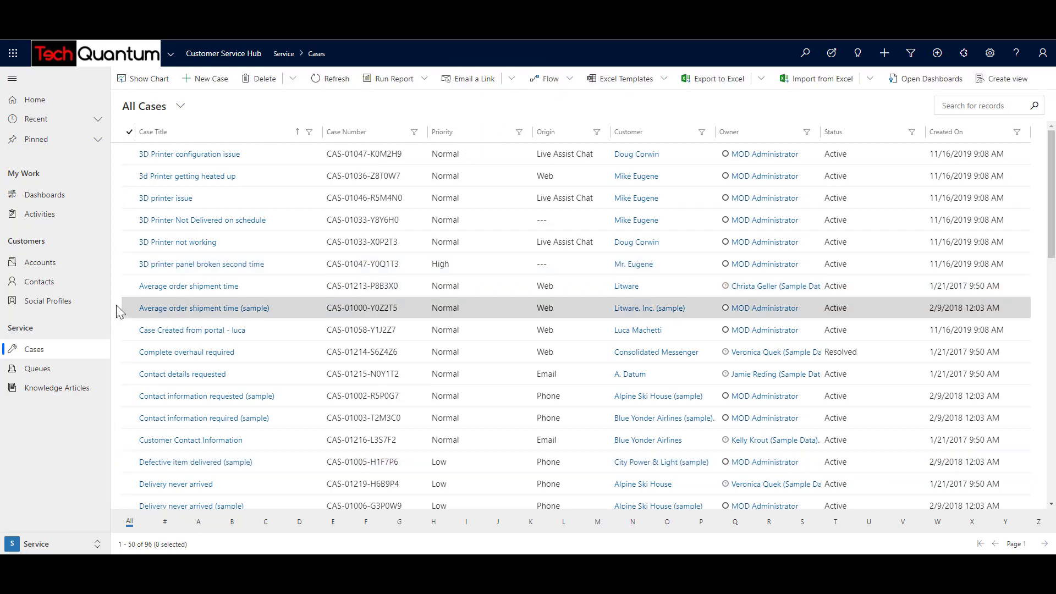
# Open the queues and show all items in High Priority Queue to check the routed cases
pyautogui.click(37, 369)
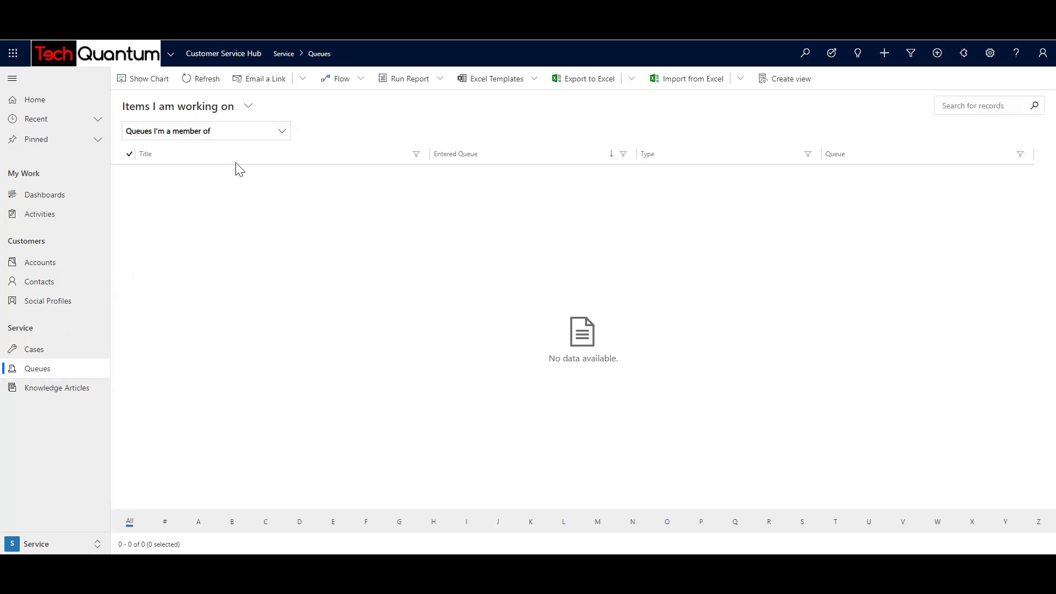
pyautogui.click(282, 131)
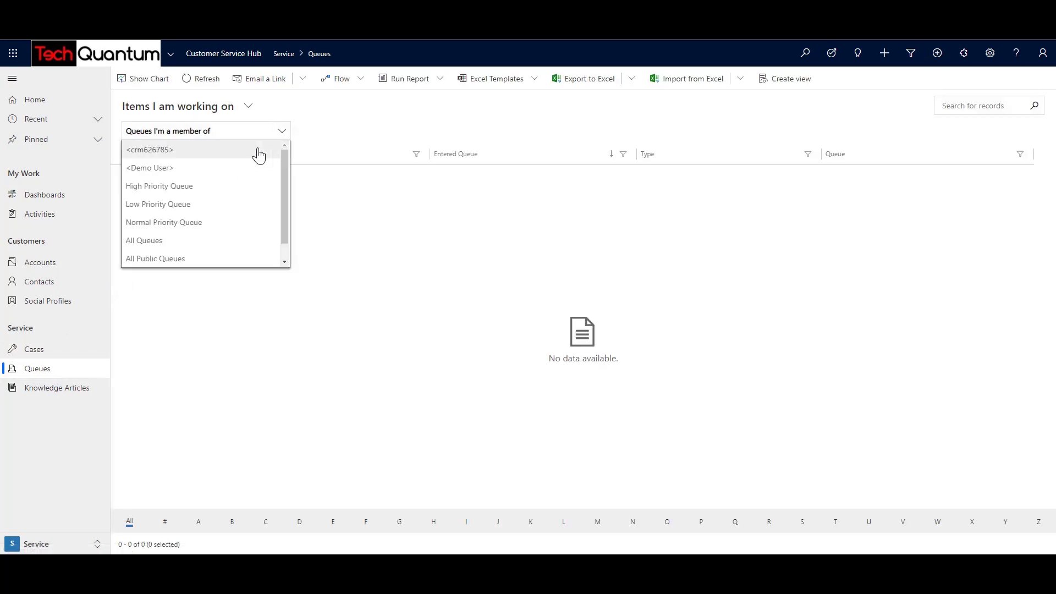
pyautogui.click(194, 190)
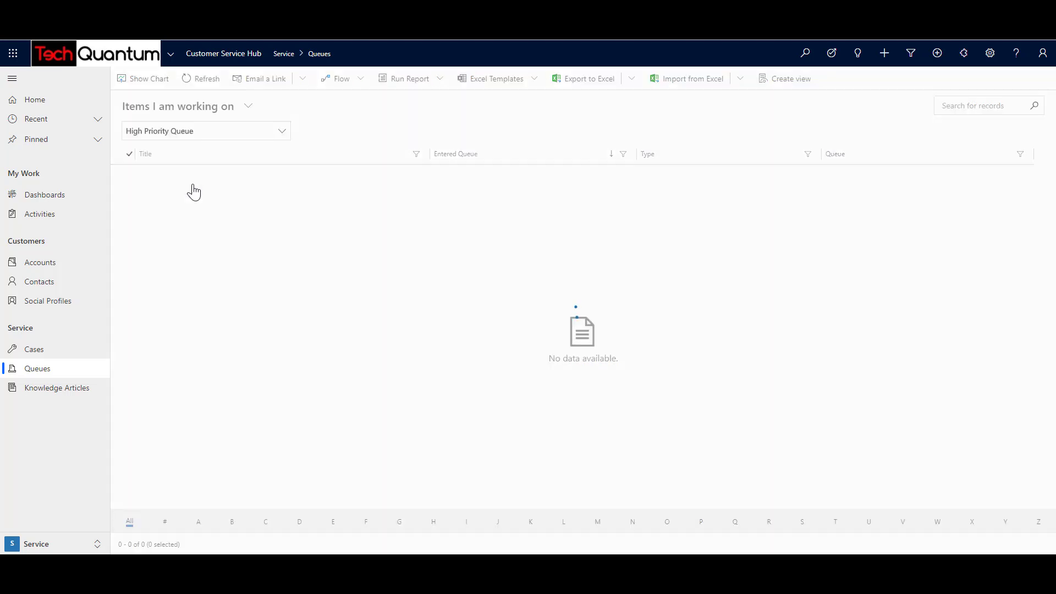
pyautogui.click(242, 107)
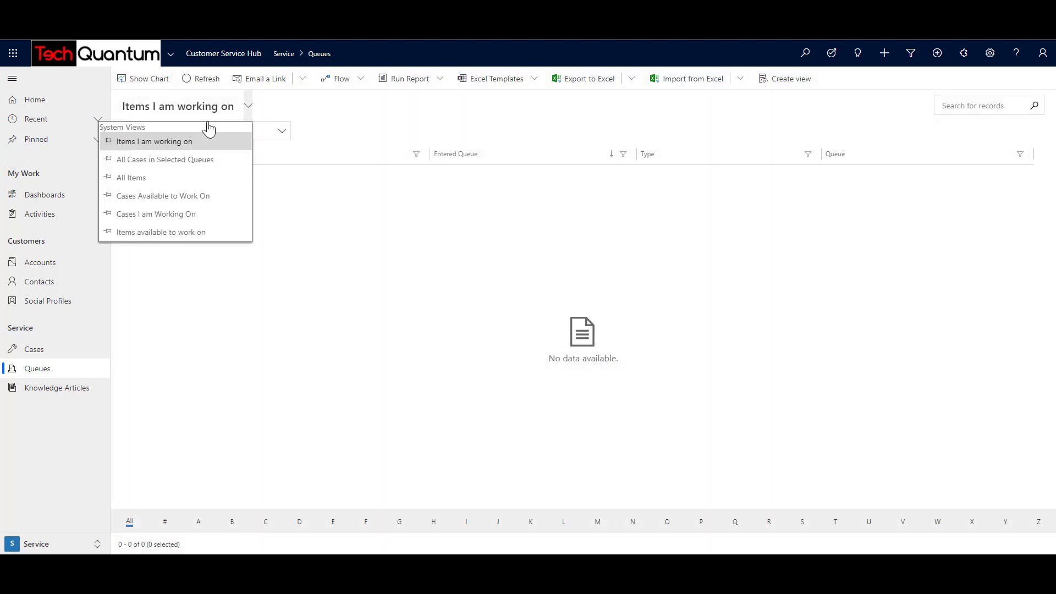
pyautogui.click(130, 179)
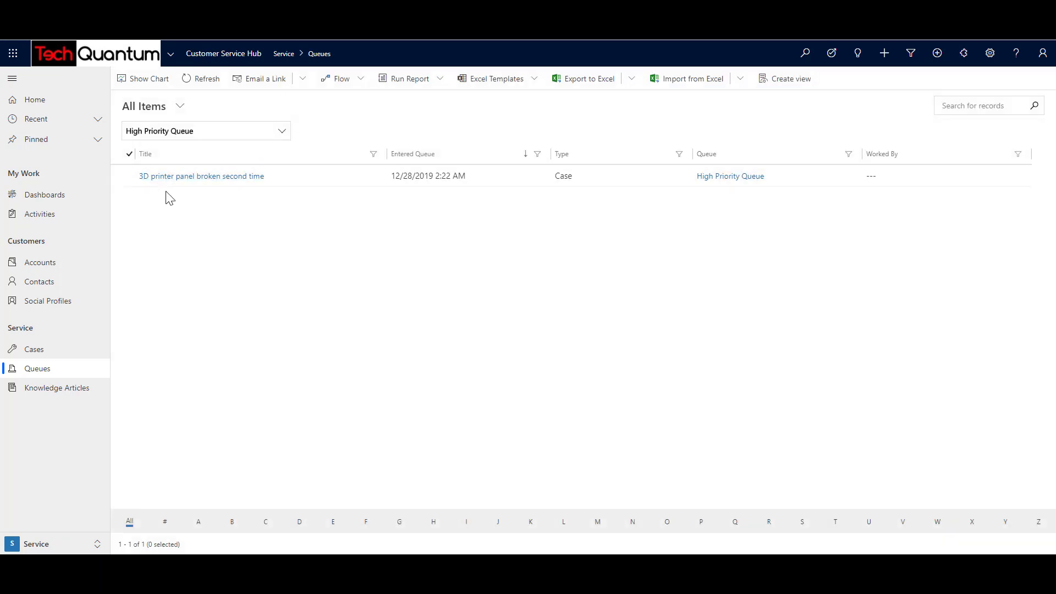
# Check the items in Low Priority Queue and those in Normal Priority Queue
pyautogui.click(282, 132)
pyautogui.click(210, 206)
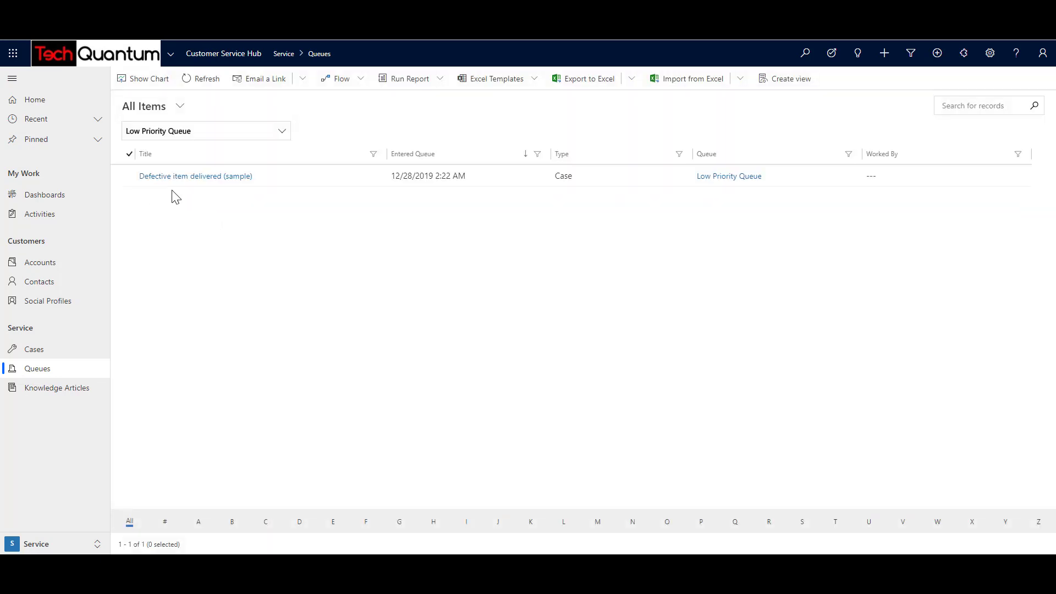
pyautogui.click(283, 132)
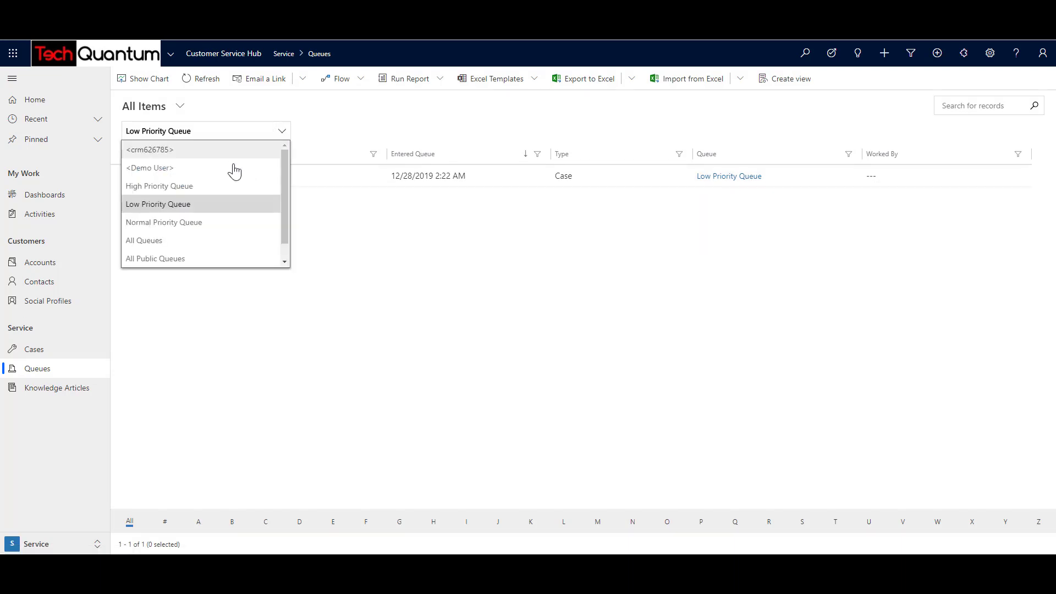
pyautogui.click(187, 223)
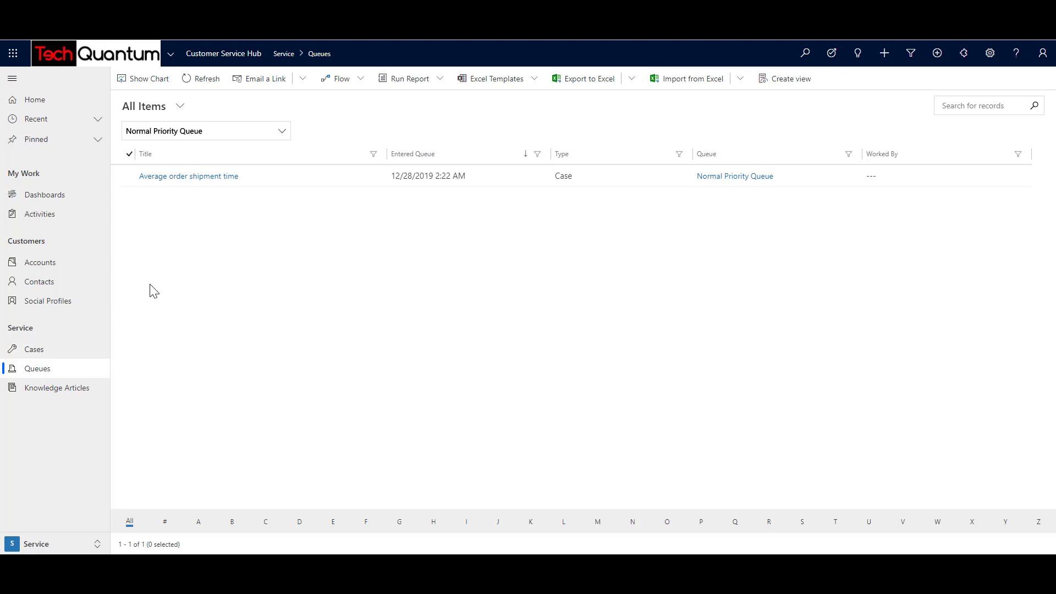
# Return to the case list, select every case on the first page of All Cases, and route them with the active routing rule set
pyautogui.click(33, 350)
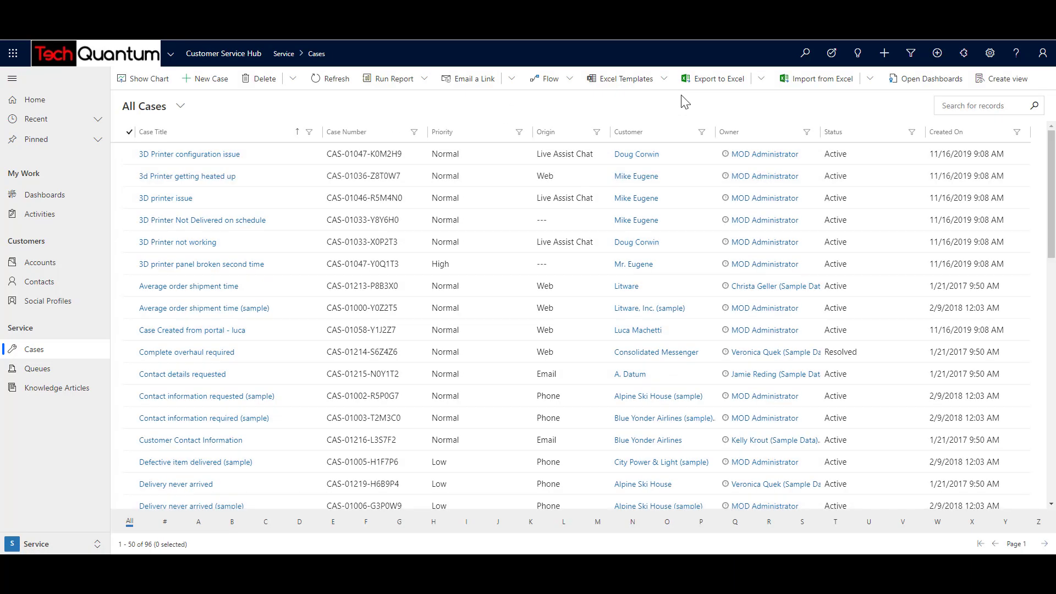
pyautogui.click(137, 138)
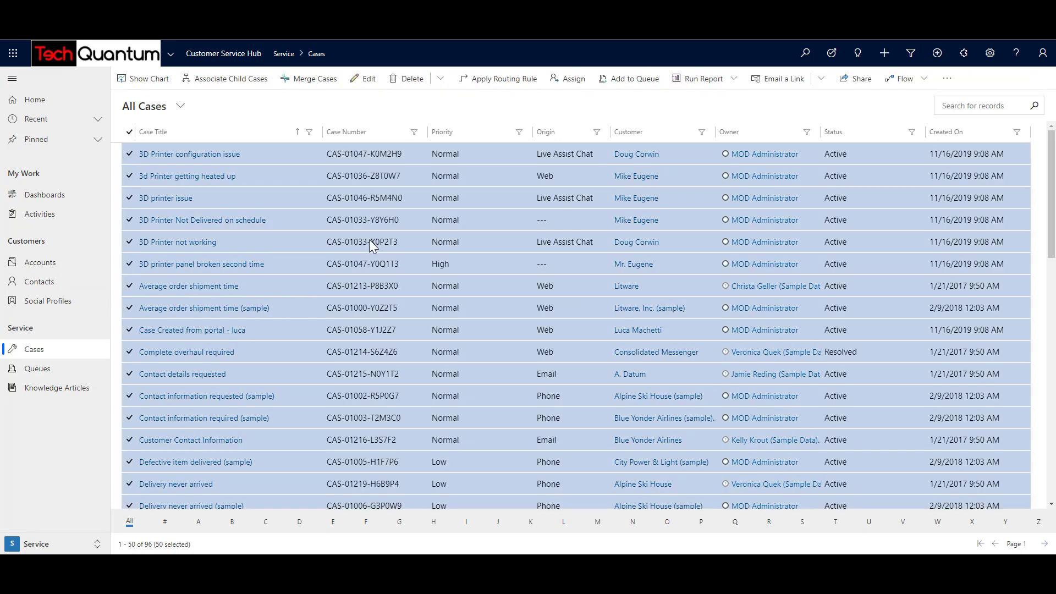
pyautogui.click(488, 82)
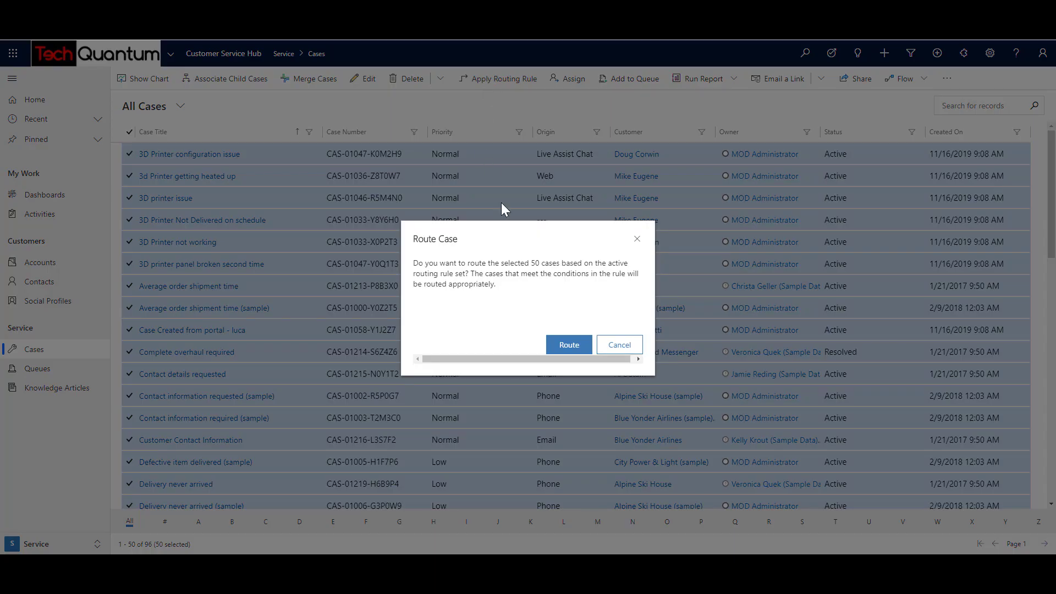
pyautogui.click(553, 347)
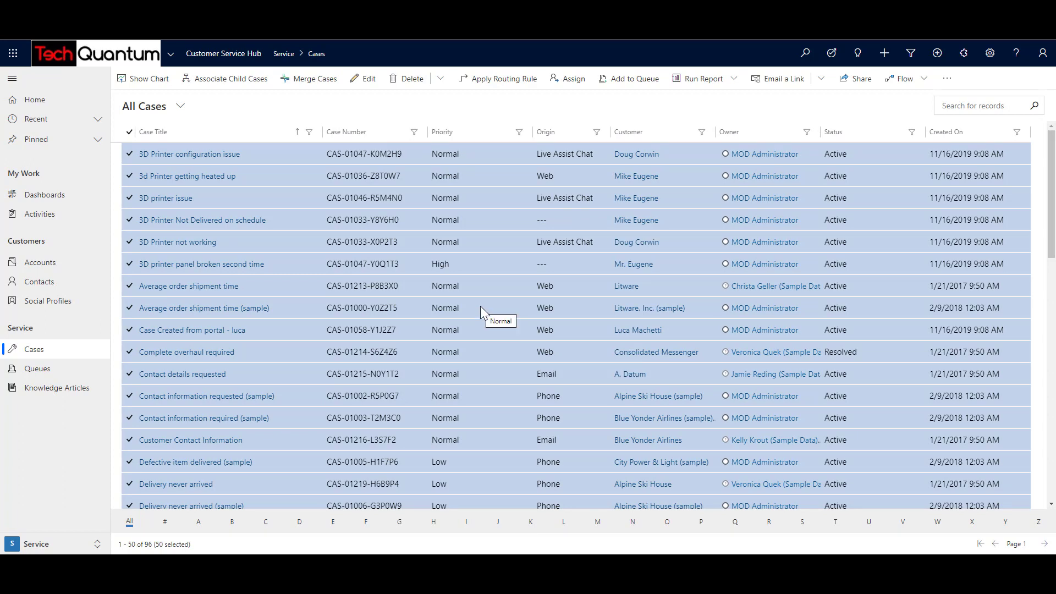